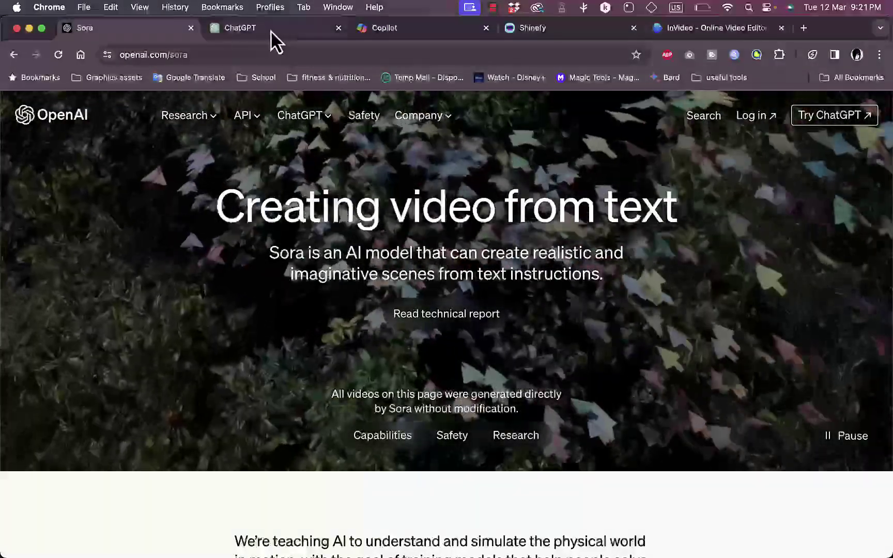
# Examine the Sora page's introduction and the sample video of a woman walking down a Tokyo street, including its prompt
pyautogui.click(270, 30)
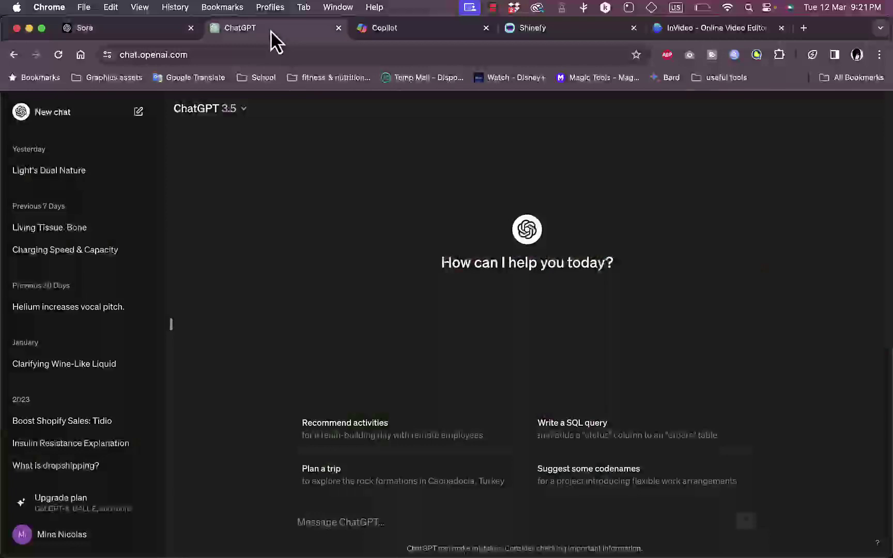
pyautogui.click(129, 29)
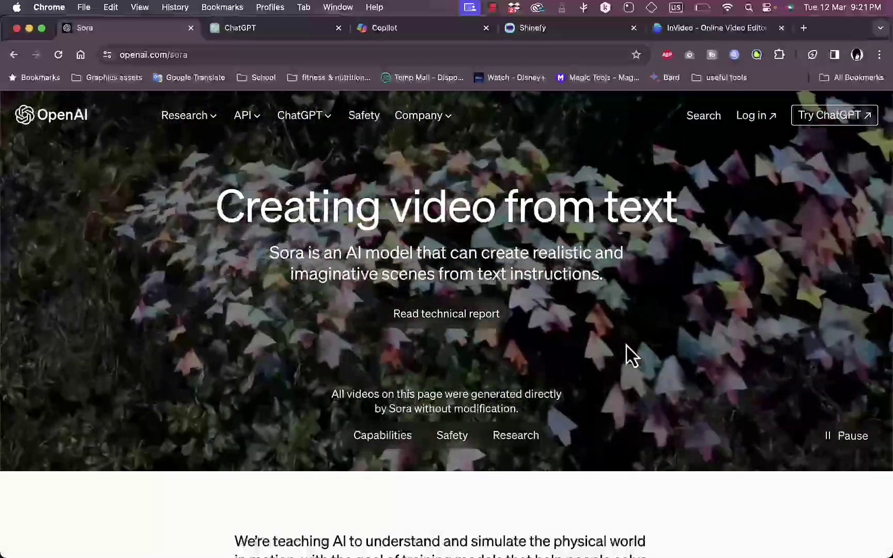
pyautogui.scroll(-5, 530, 497)
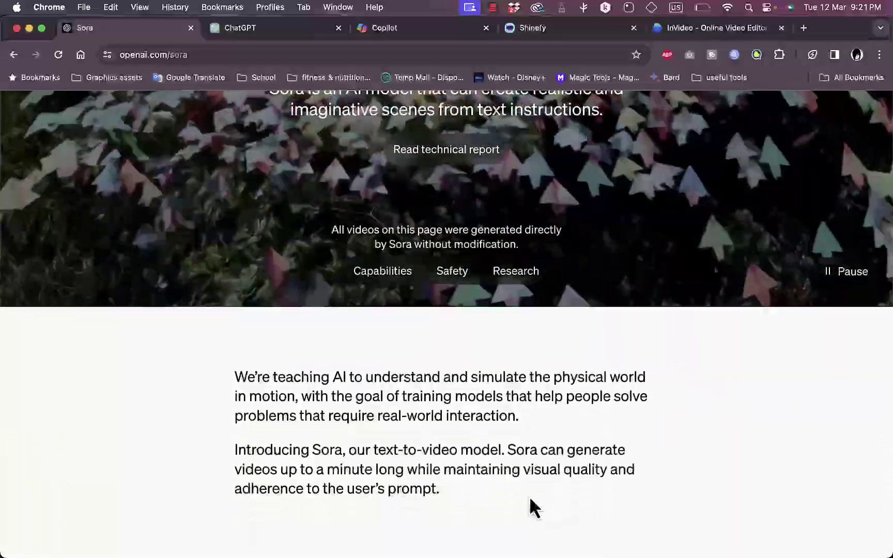
pyautogui.scroll(4, 530, 497)
pyautogui.scroll(1, 529, 496)
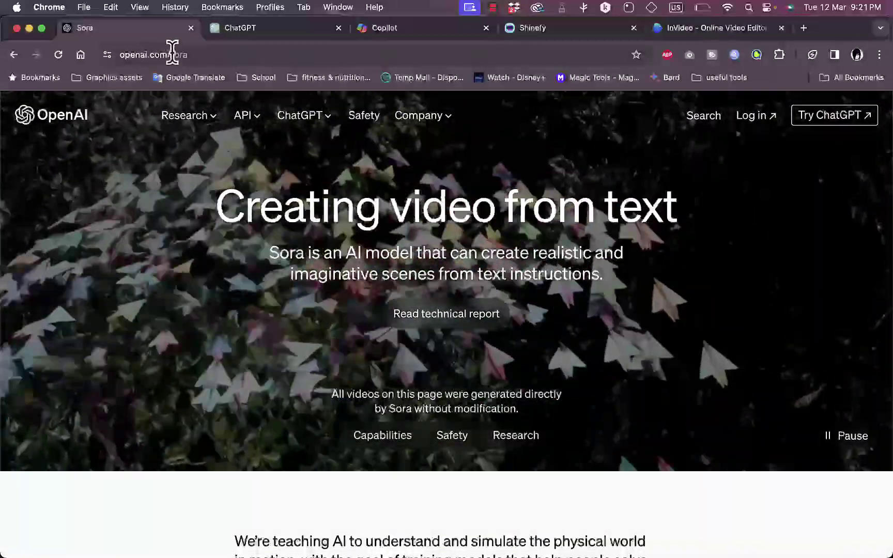
pyautogui.scroll(-10, 433, 298)
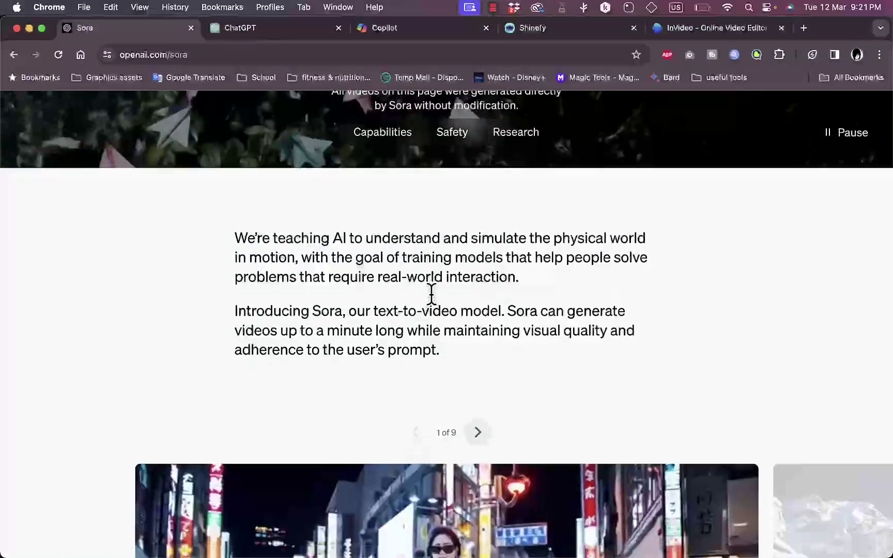
pyautogui.scroll(-5, 432, 295)
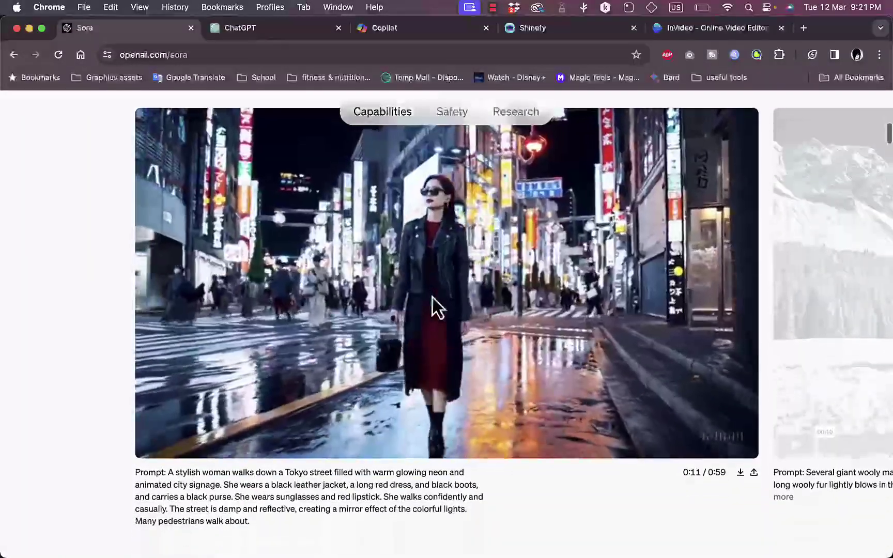
pyautogui.moveTo(423, 277)
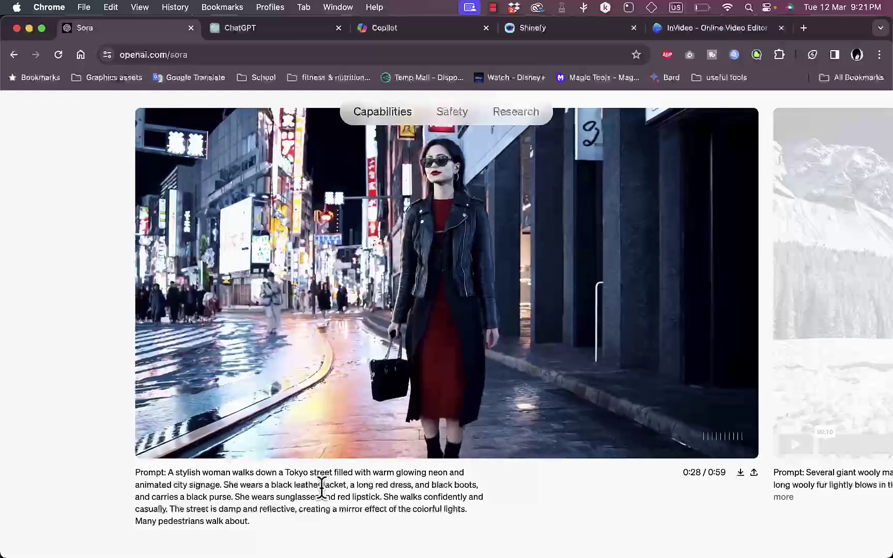
pyautogui.moveTo(387, 331)
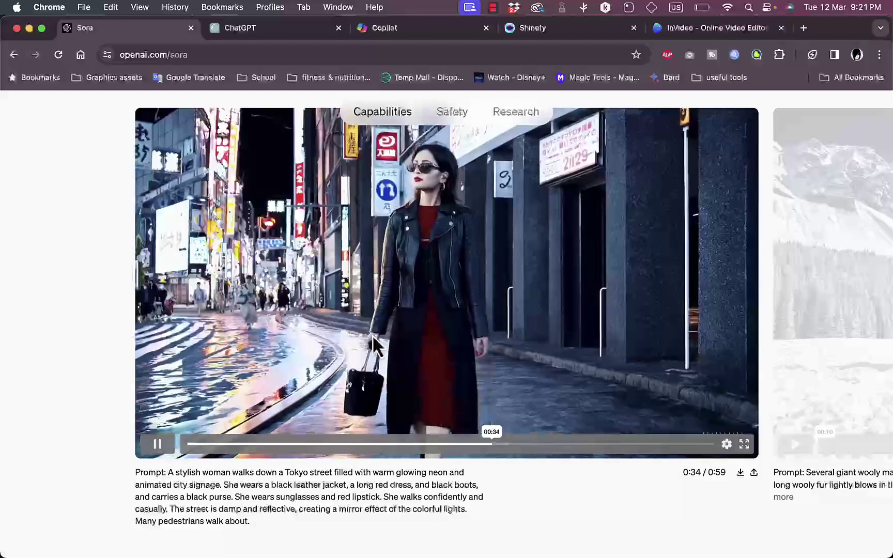
pyautogui.click(158, 446)
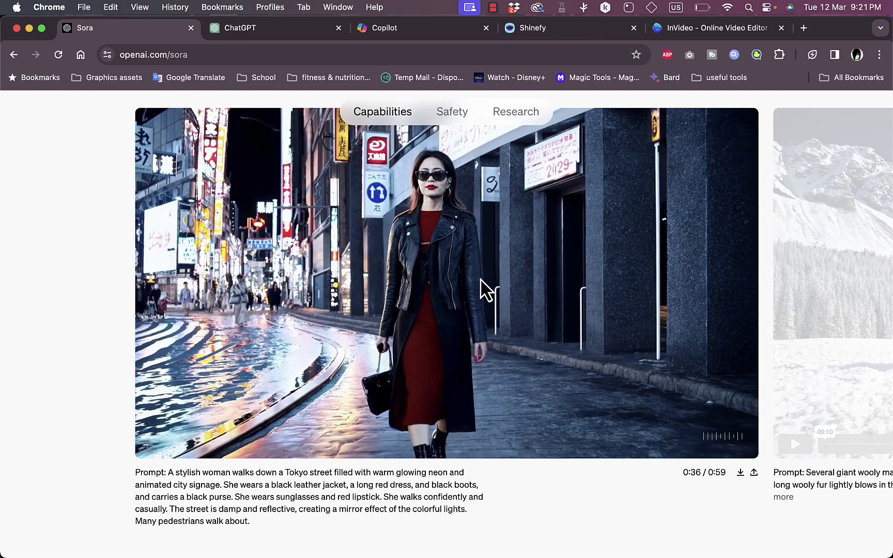
# Look through the remaining sections of the Sora page and read the paragraphs about its availability to red teamers and creative professionals
pyautogui.scroll(-15, 490, 471)
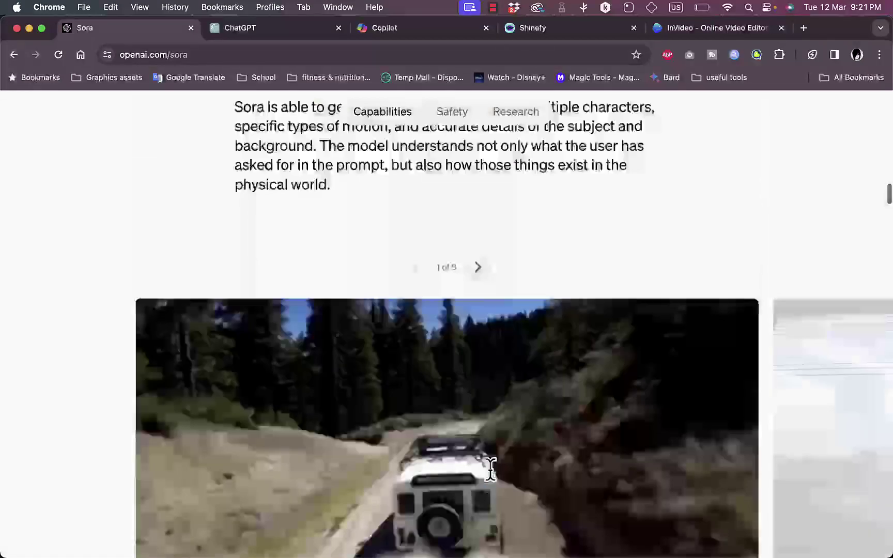
pyautogui.scroll(-20, 490, 471)
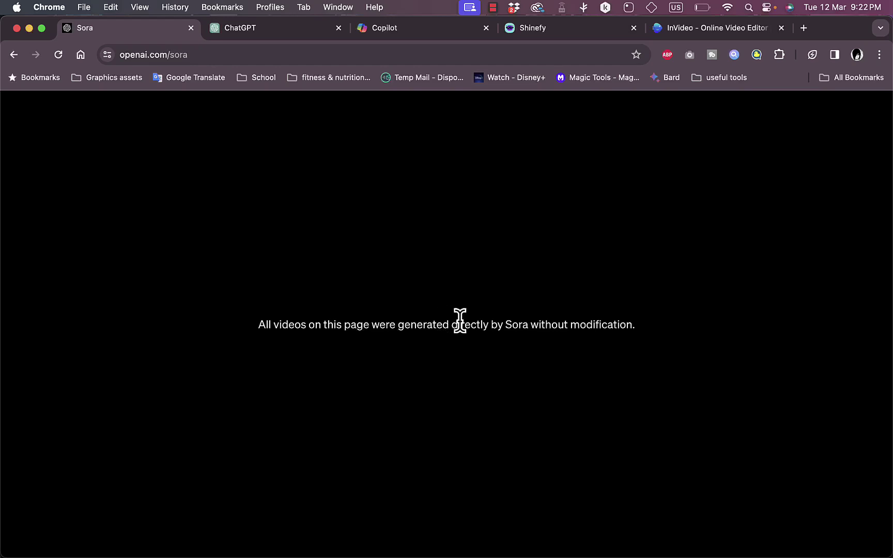
pyautogui.scroll(-20, 460, 323)
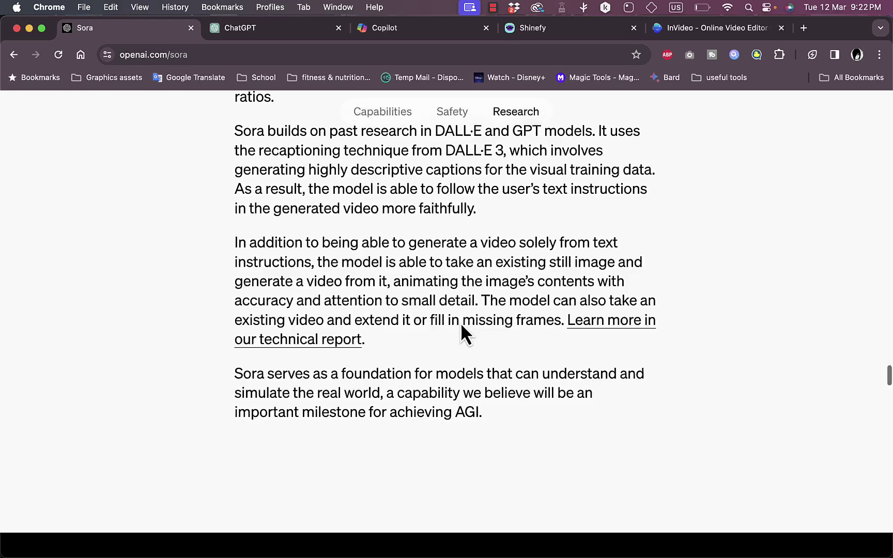
pyautogui.scroll(15, 461, 322)
pyautogui.scroll(5, 461, 323)
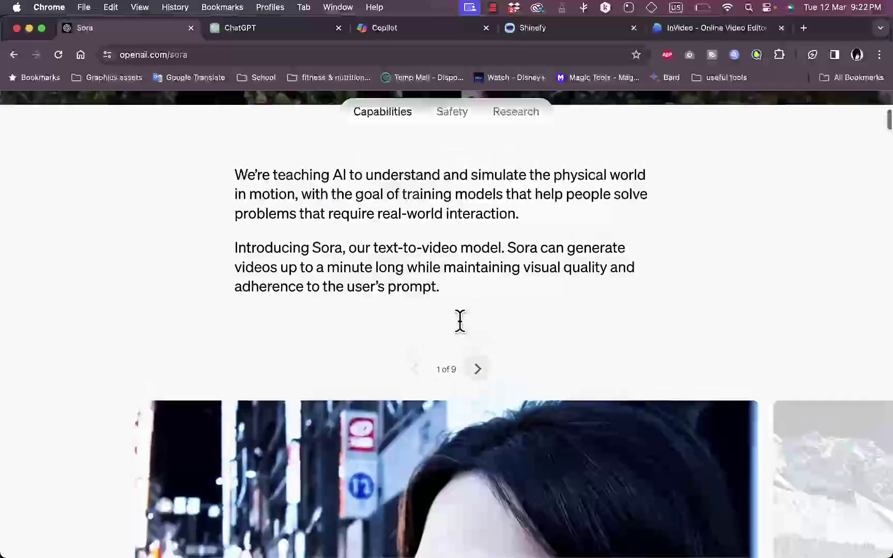
pyautogui.scroll(-10, 460, 323)
pyautogui.scroll(-2, 461, 325)
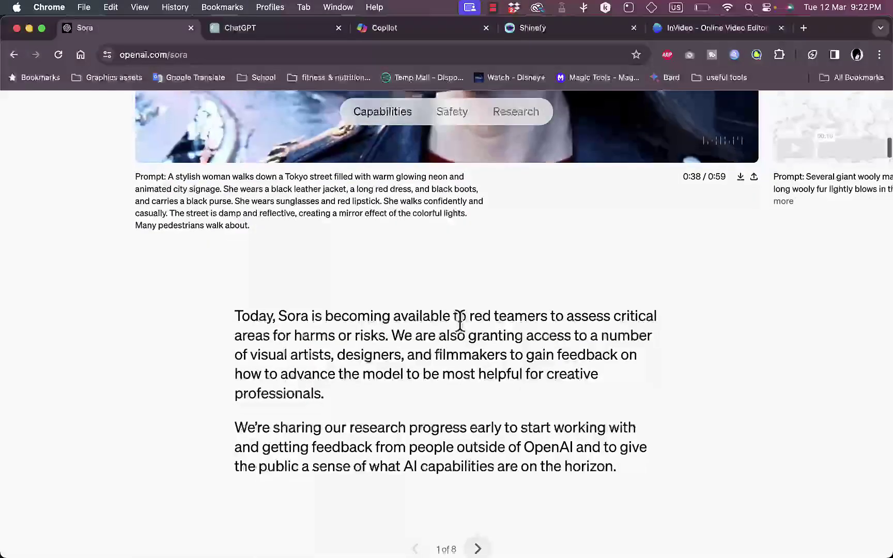
pyautogui.scroll(-1, 461, 321)
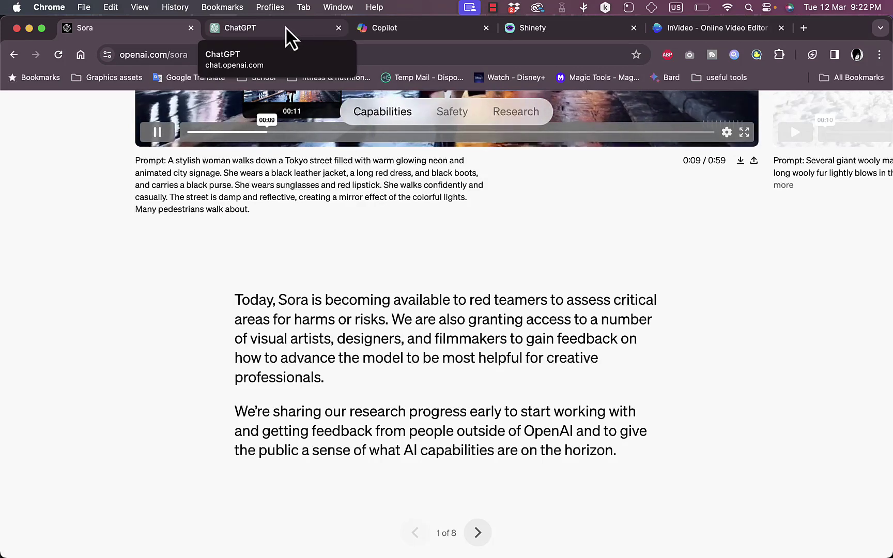
# Examine the model versions offered in ChatGPT, comparing with the Sora page and Copilot
pyautogui.click(285, 27)
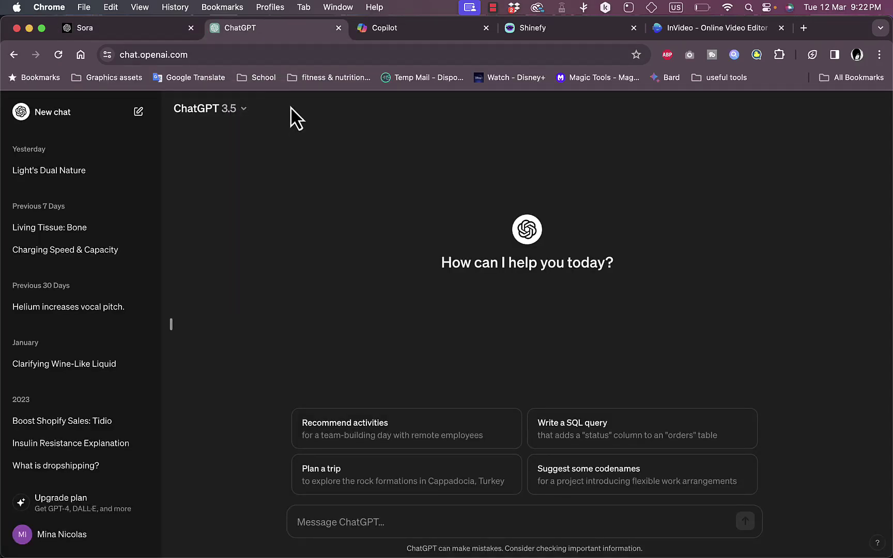
pyautogui.click(244, 115)
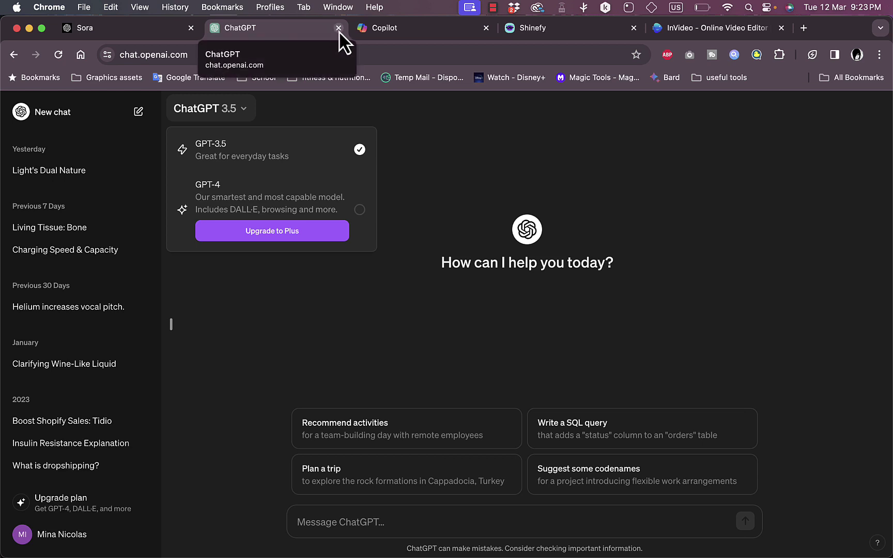
pyautogui.click(157, 32)
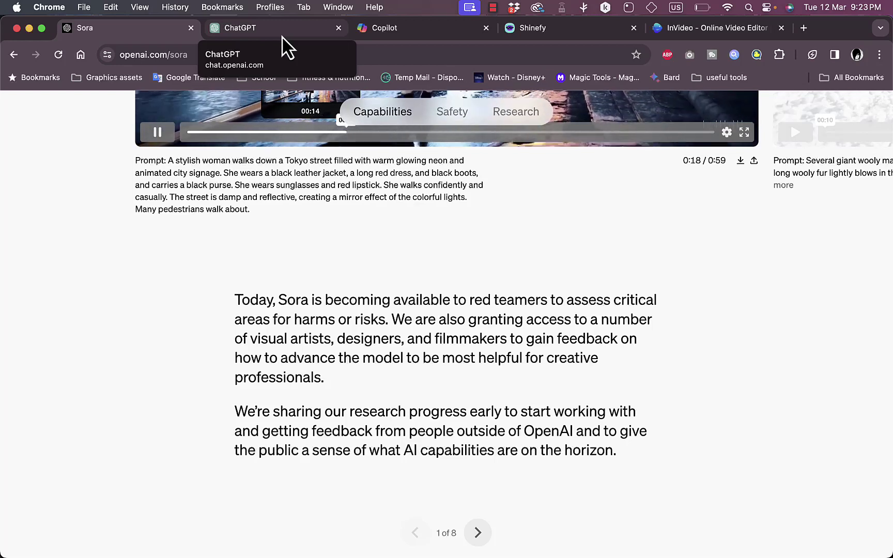
pyautogui.click(281, 35)
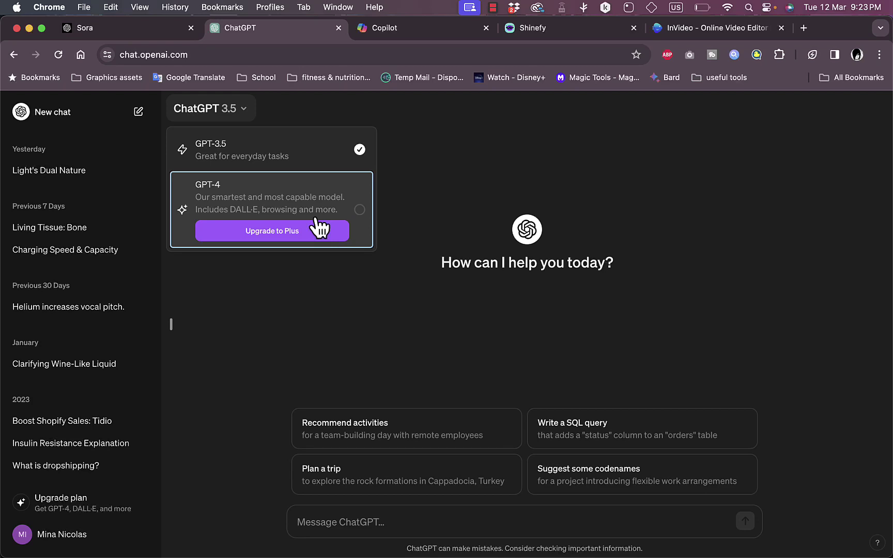
pyautogui.click(133, 32)
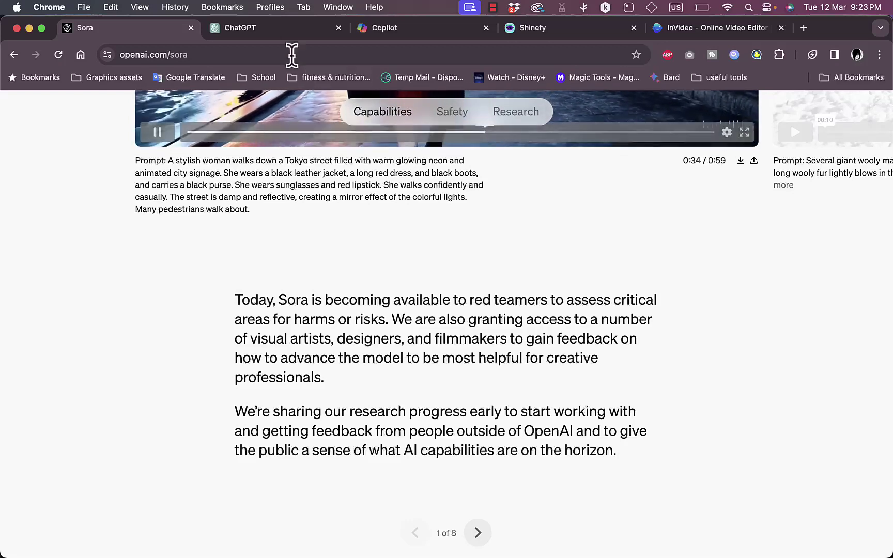
pyautogui.click(287, 38)
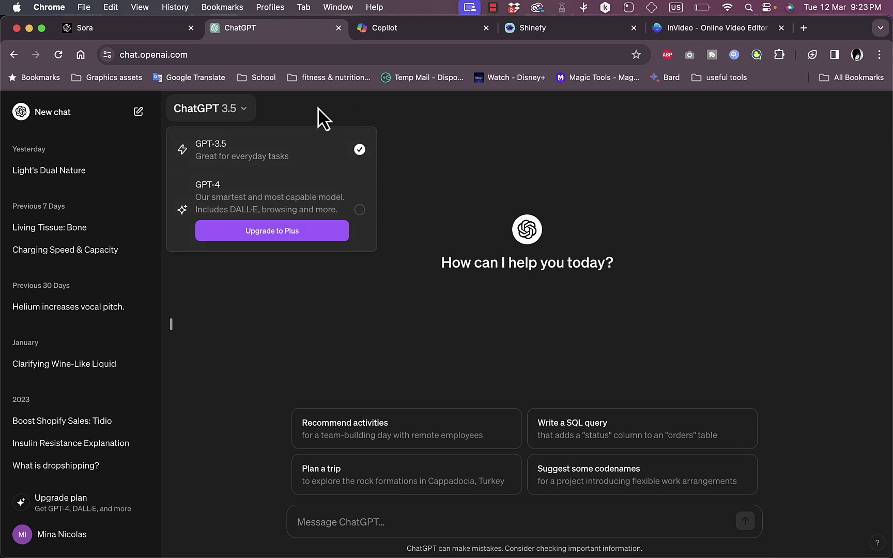
pyautogui.click(426, 28)
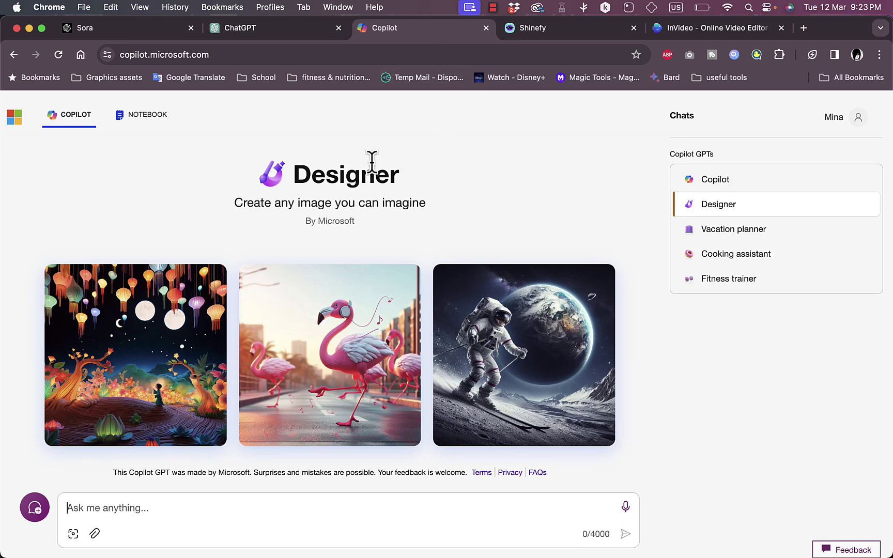
pyautogui.click(288, 28)
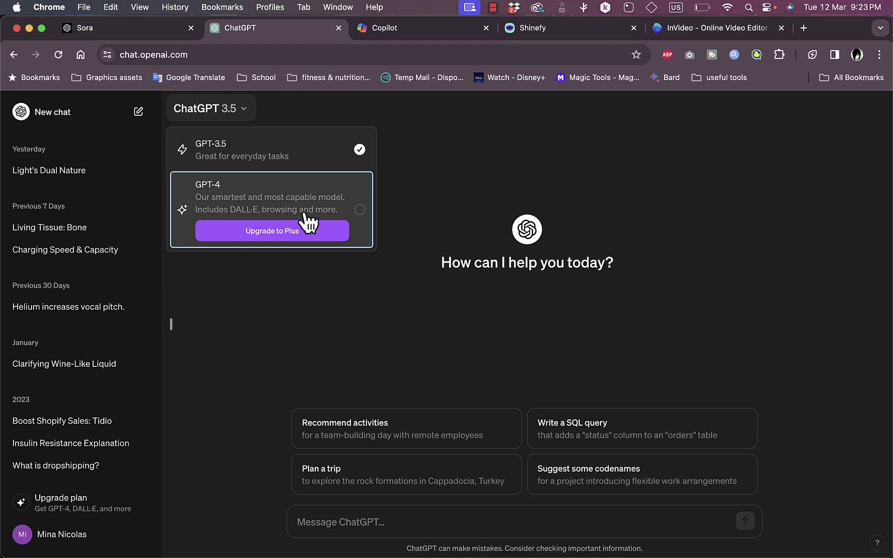
# Switch to Microsoft Copilot and view the start page of its general Copilot assistant
pyautogui.click(415, 37)
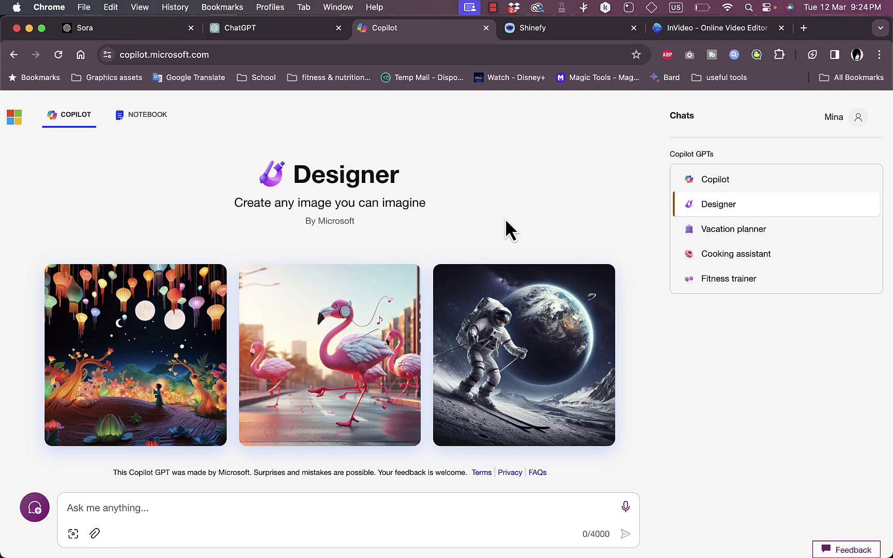
pyautogui.click(723, 182)
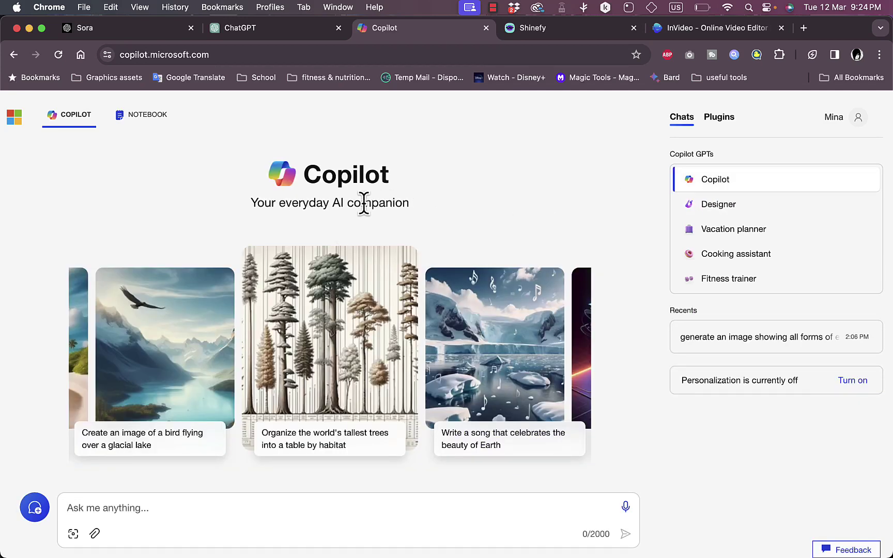
pyautogui.click(360, 503)
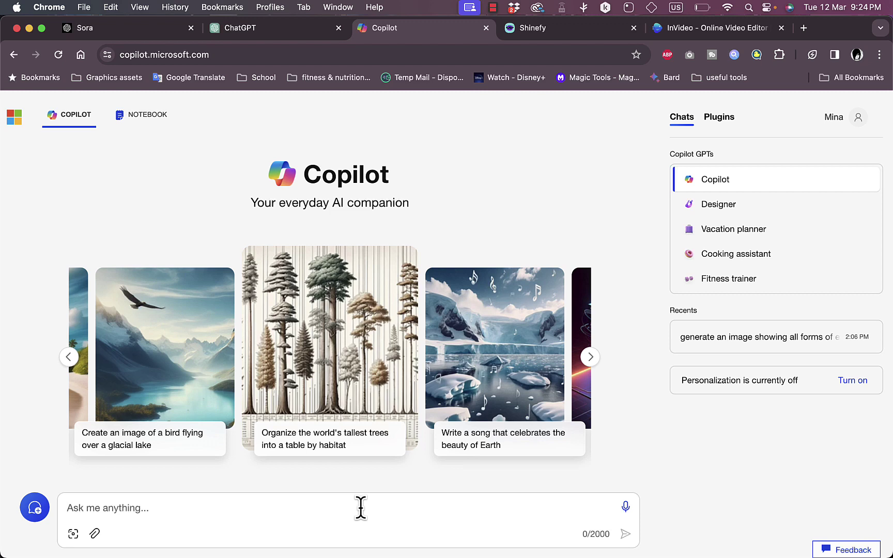
pyautogui.click(494, 8)
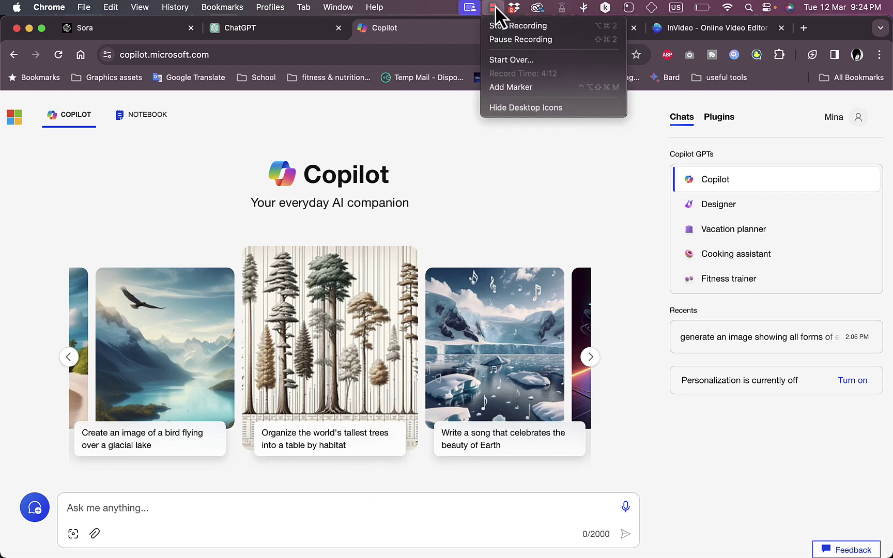
pyautogui.click(495, 8)
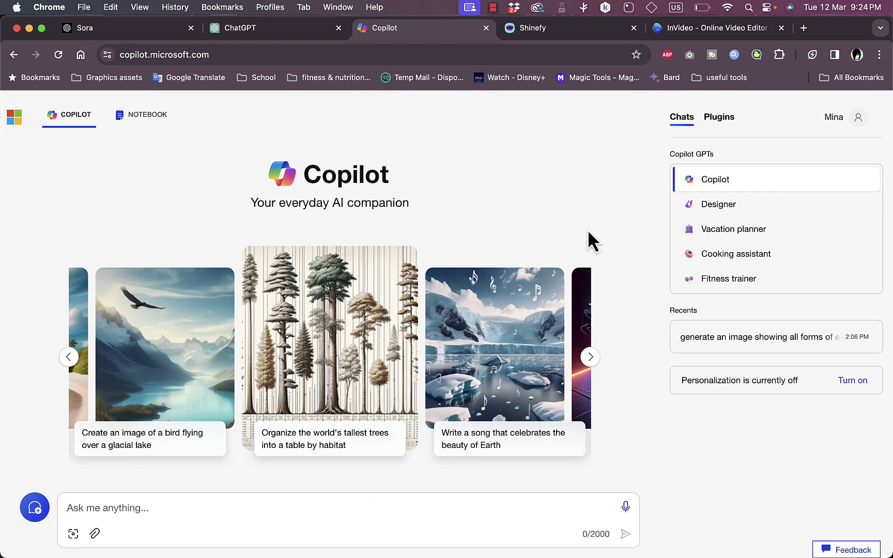
# Select the Designer GPT and start an image prompt reading "a cute girl sitting on a tree branch"
pyautogui.click(726, 204)
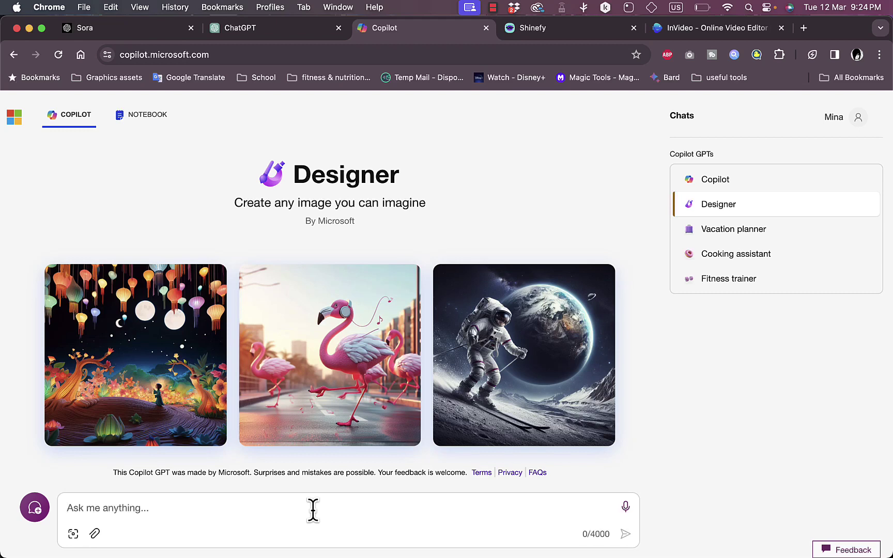
pyautogui.write('a cute')
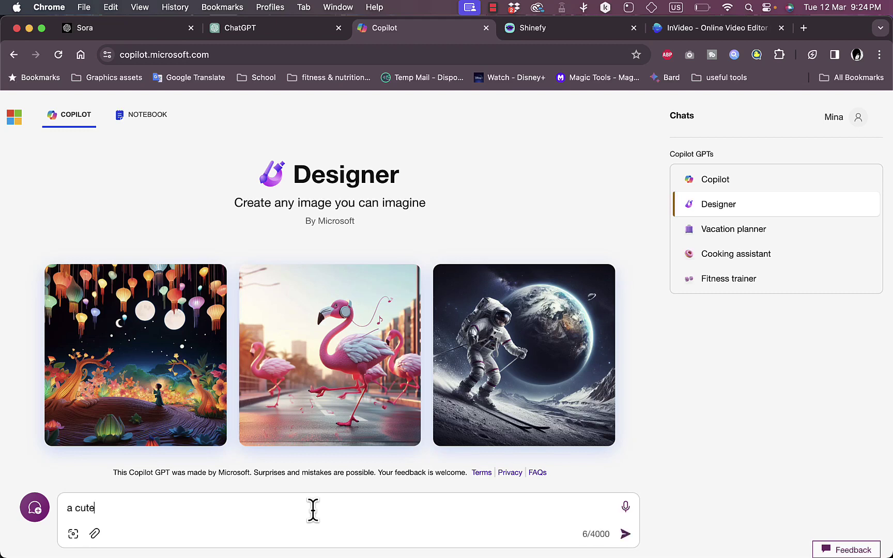
pyautogui.write(' girl sitting on a tree branch')
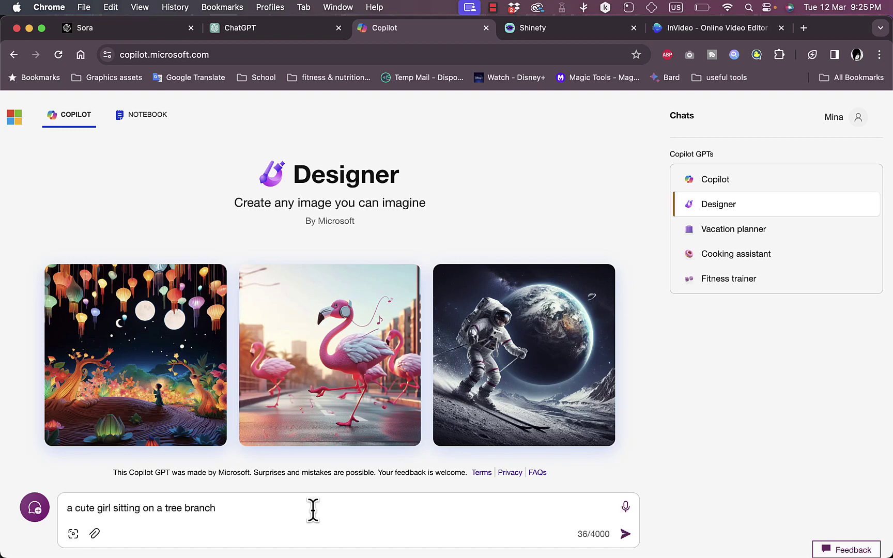
# Extend the prompt with ", the treee is not so tall and has lots of green leaves, and it is in a wide field" and submit it
pyautogui.write(', the treee is not so tall and h')
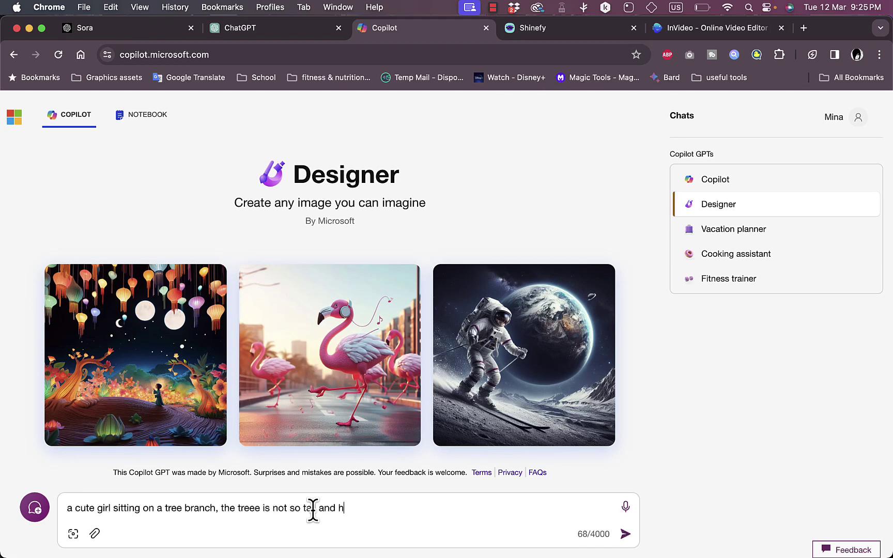
pyautogui.write('as lots of green leaves, a')
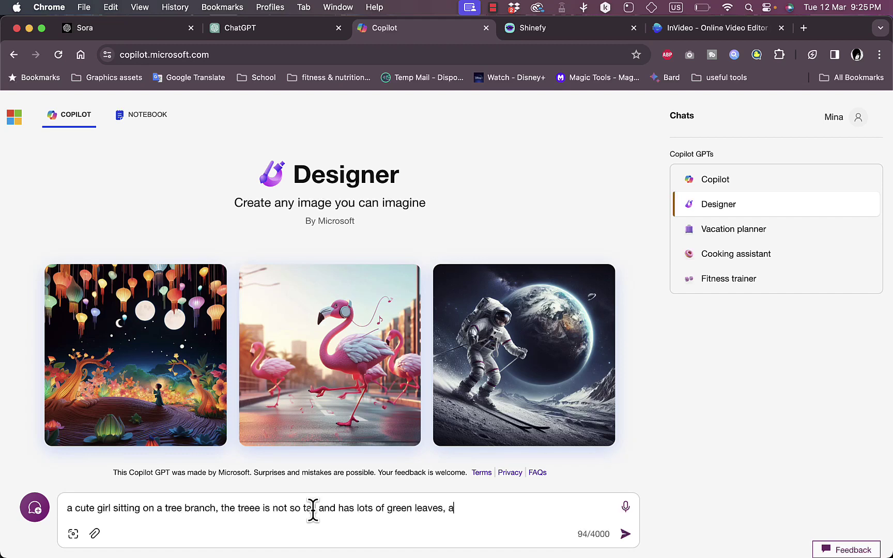
pyautogui.write('nd it is in a wide ')
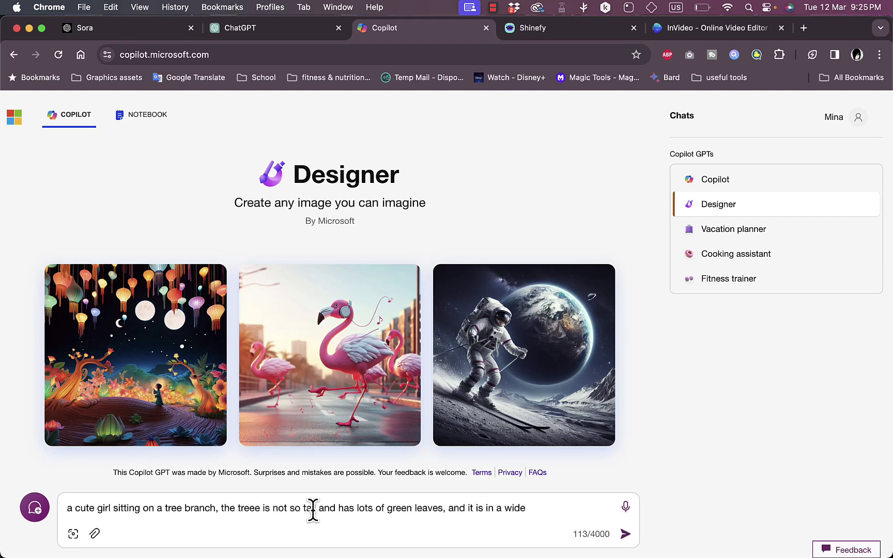
pyautogui.write('field')
pyautogui.press('Return')
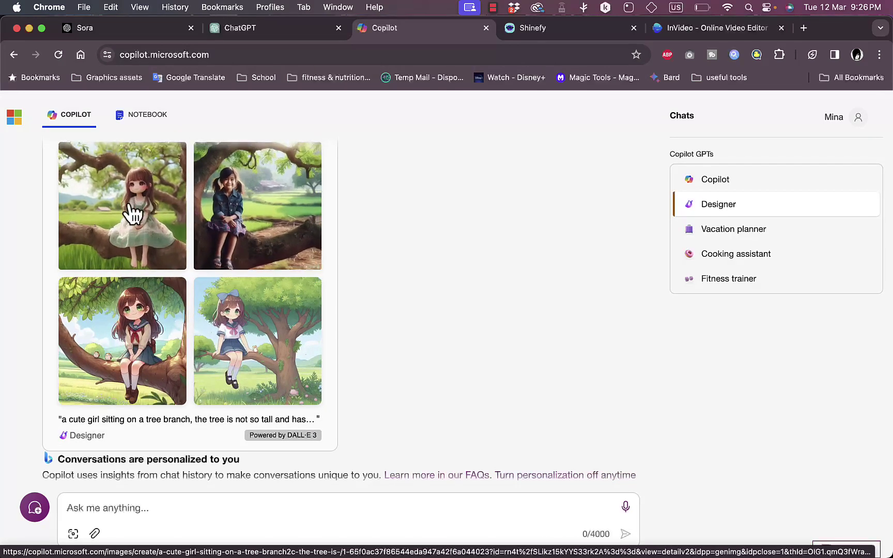
# Open the larger view of the generated image showing the girl with a red neckerchief and backpack on the branch
pyautogui.click(139, 342)
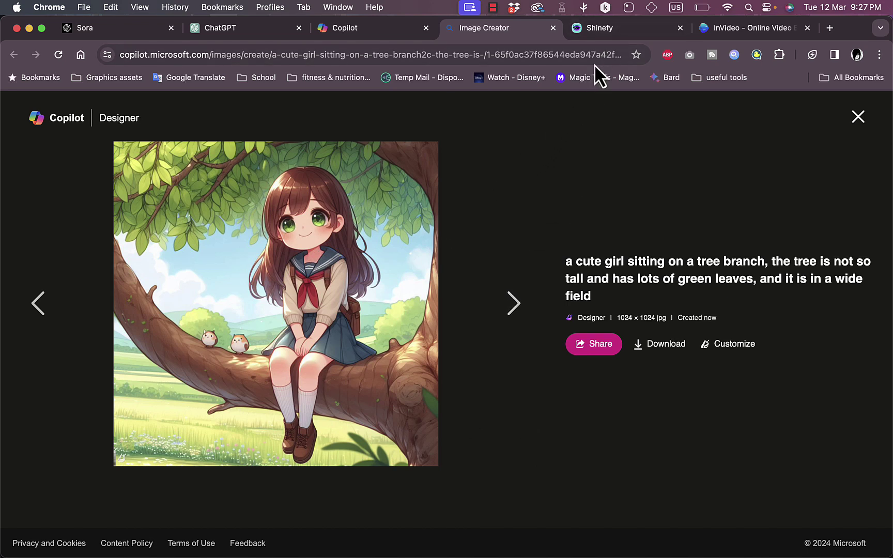
# View the Shinefy home page and the InVideo dashboard, comparing them with the images generated in Copilot Designer
pyautogui.click(624, 29)
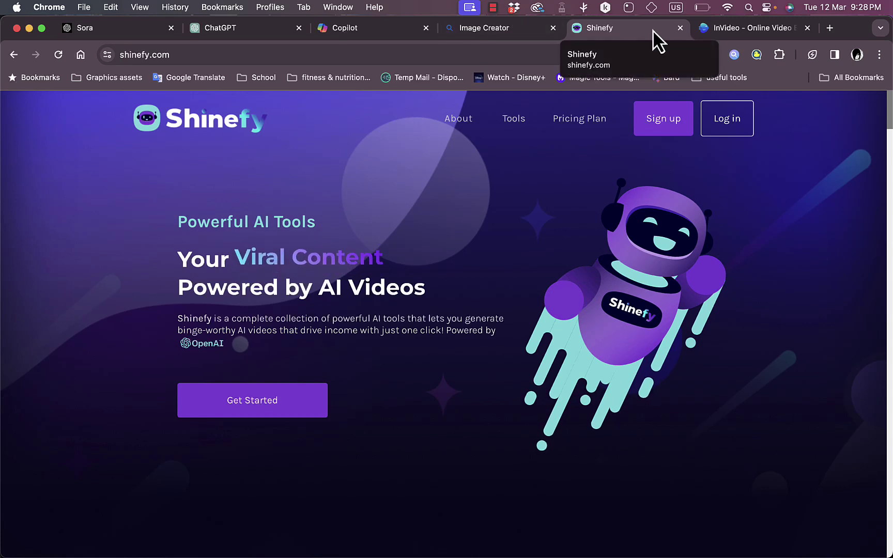
pyautogui.click(734, 30)
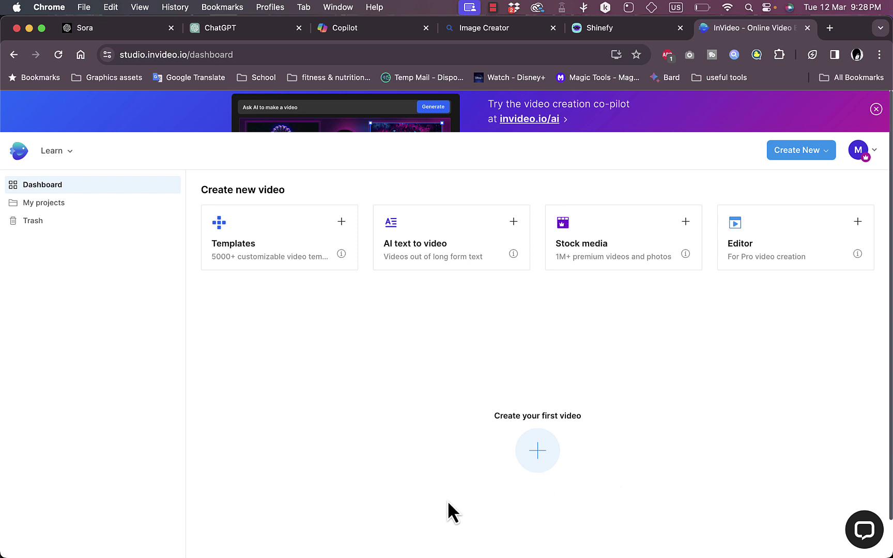
pyautogui.click(367, 34)
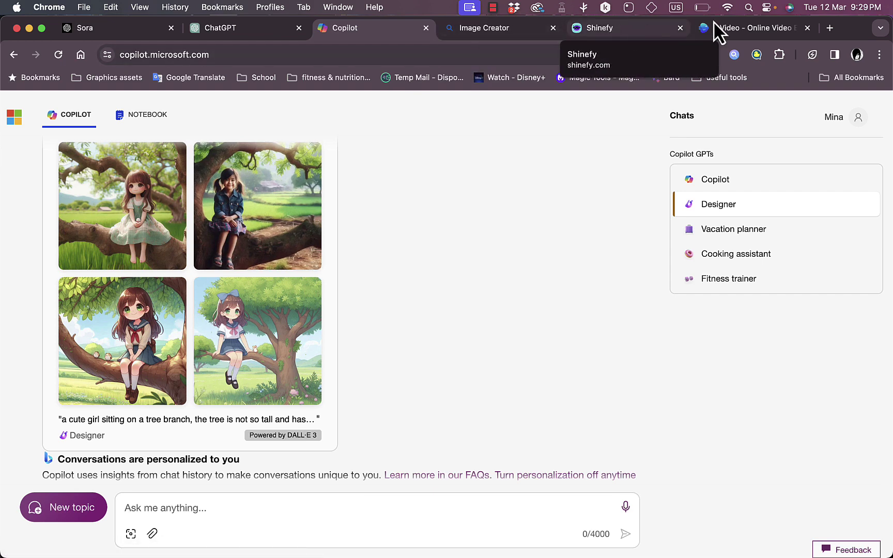
pyautogui.click(745, 22)
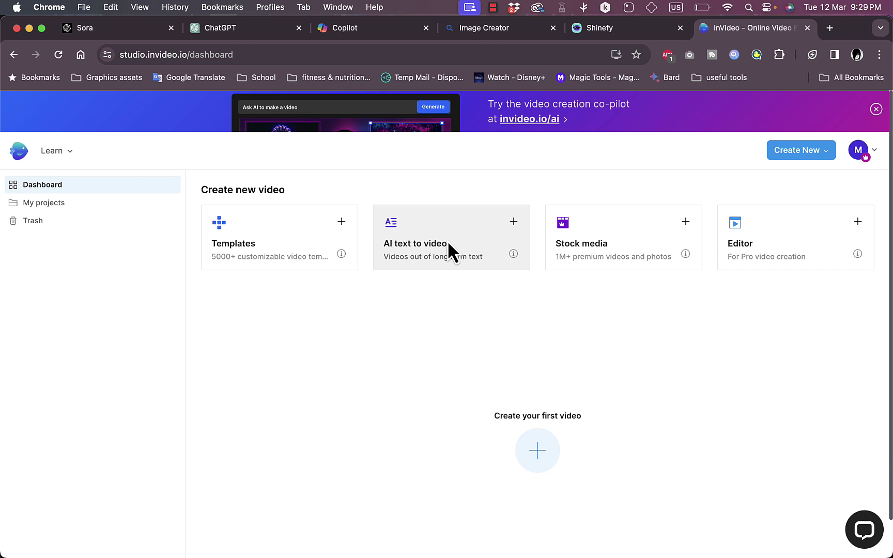
pyautogui.click(494, 8)
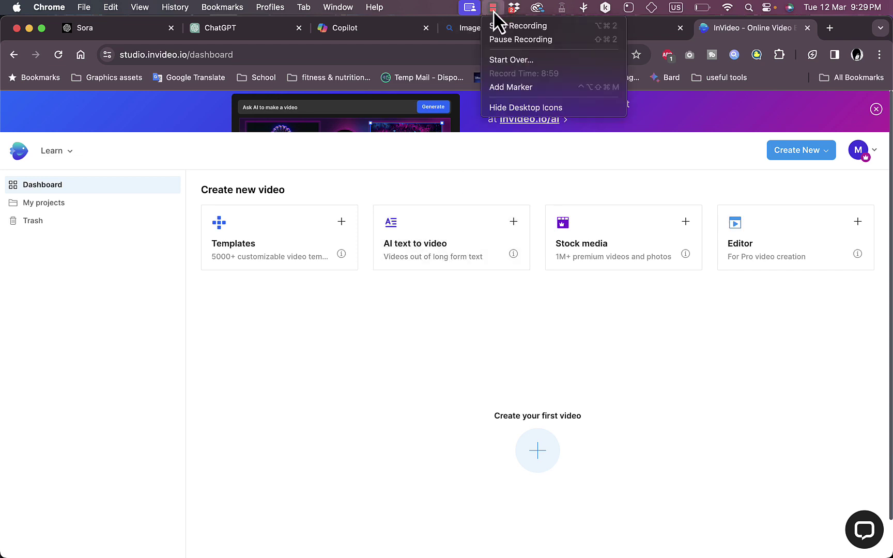